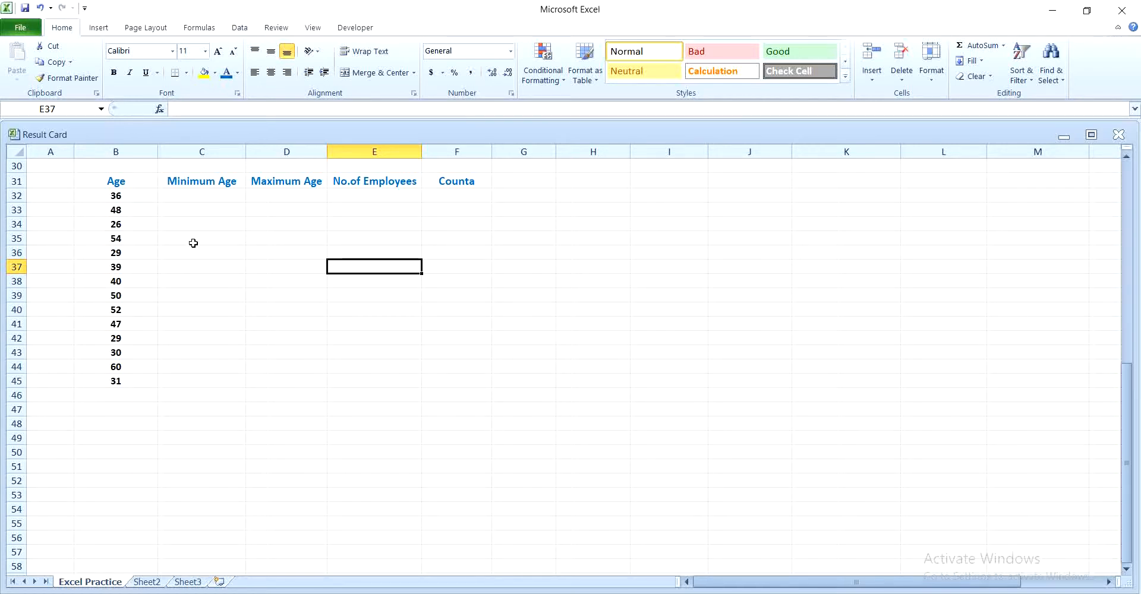
Calculate the minimum age in cell C33 with the MIN function over the ages in B32:B45
{"action": "left_click", "coordinate": [190, 211]}
{"action": "type", "text": "="}
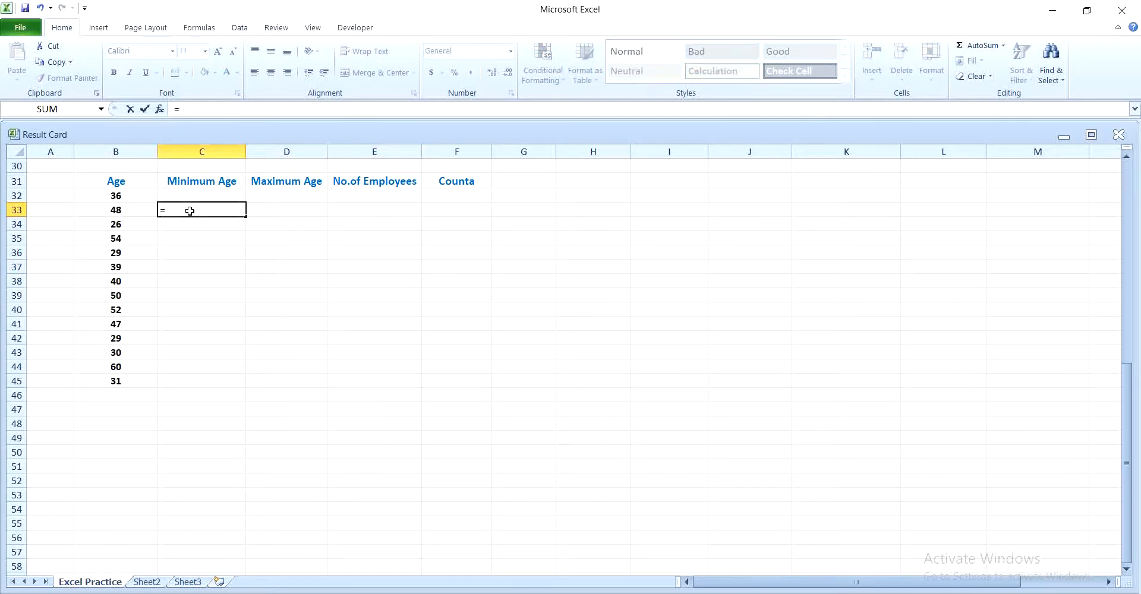
{"action": "type", "text": "min"}
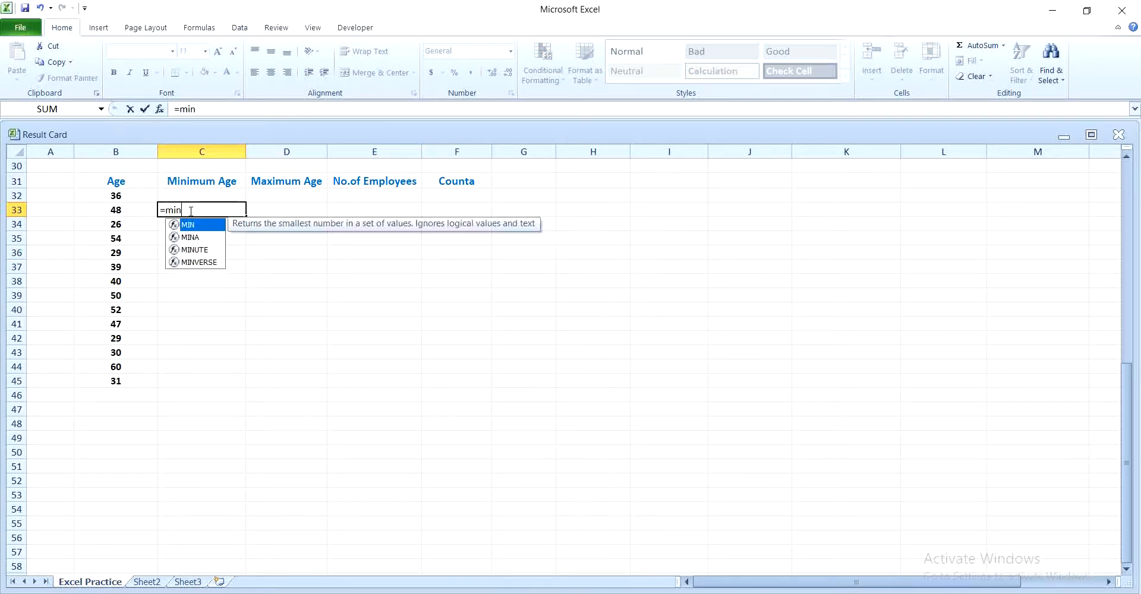
{"action": "type", "text": "("}
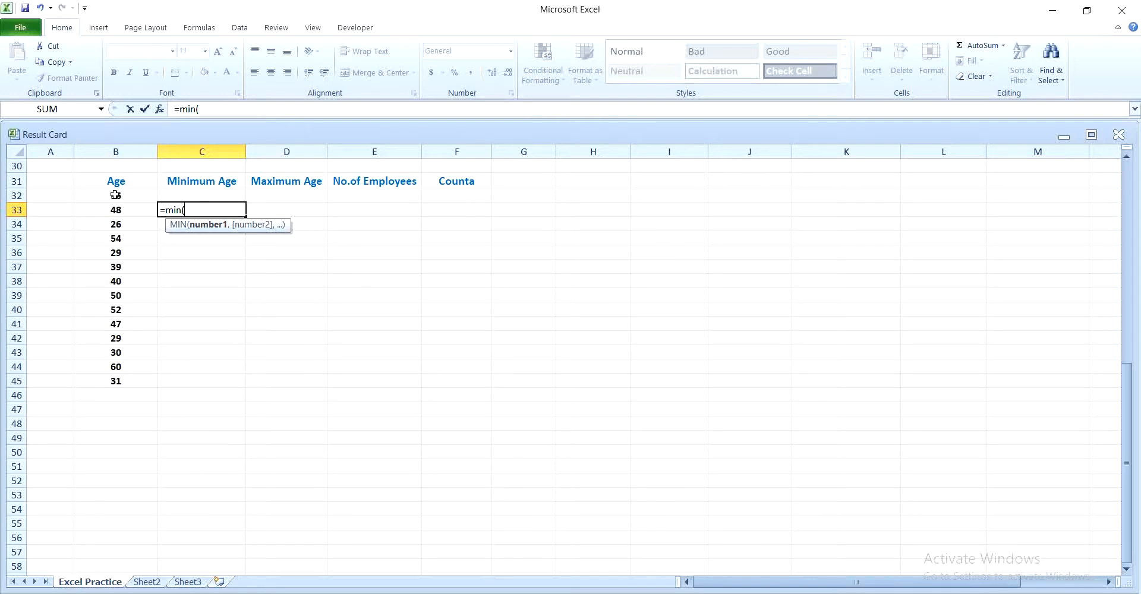
{"action": "left_click_drag", "start_coordinate": [115, 195], "coordinate": [115, 377]}
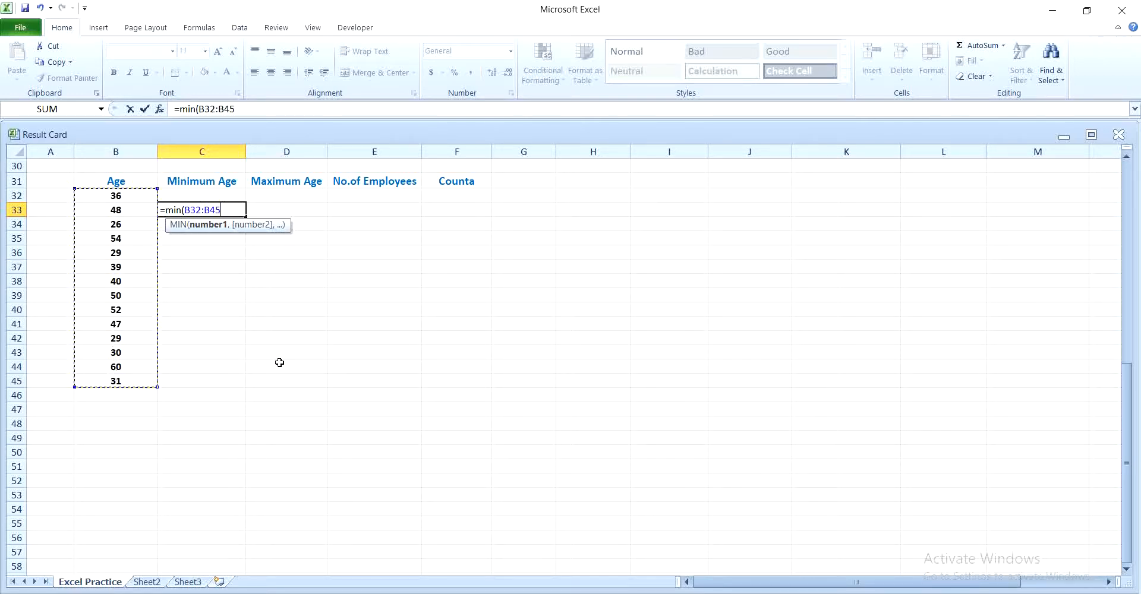
{"action": "key", "text": "Return"}
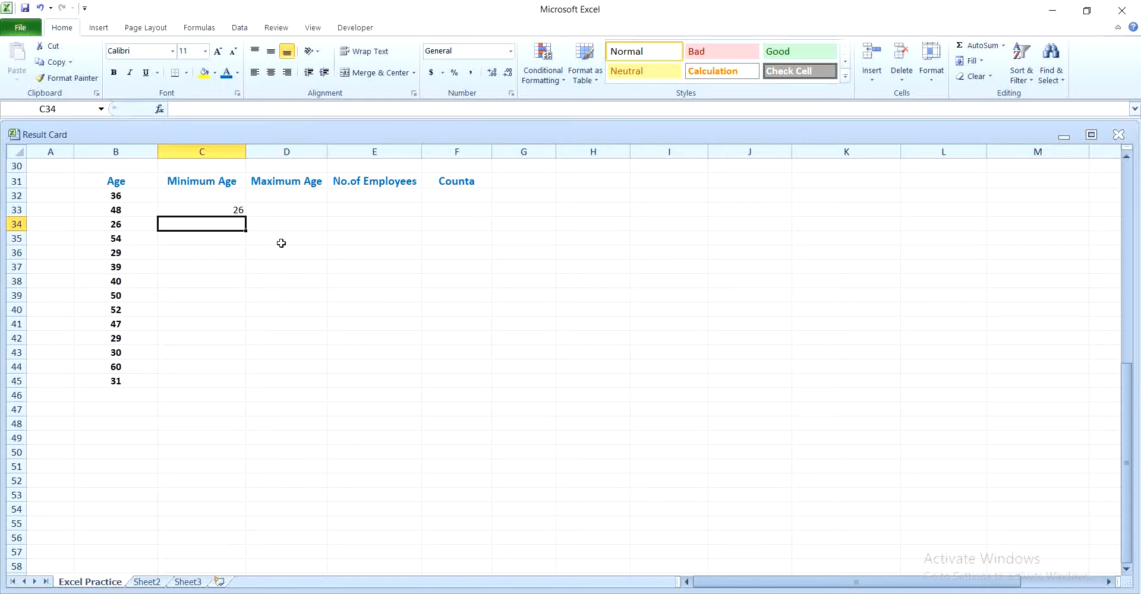
Centre the minimum age result in C33 and make it bold
{"action": "left_click", "coordinate": [237, 214]}
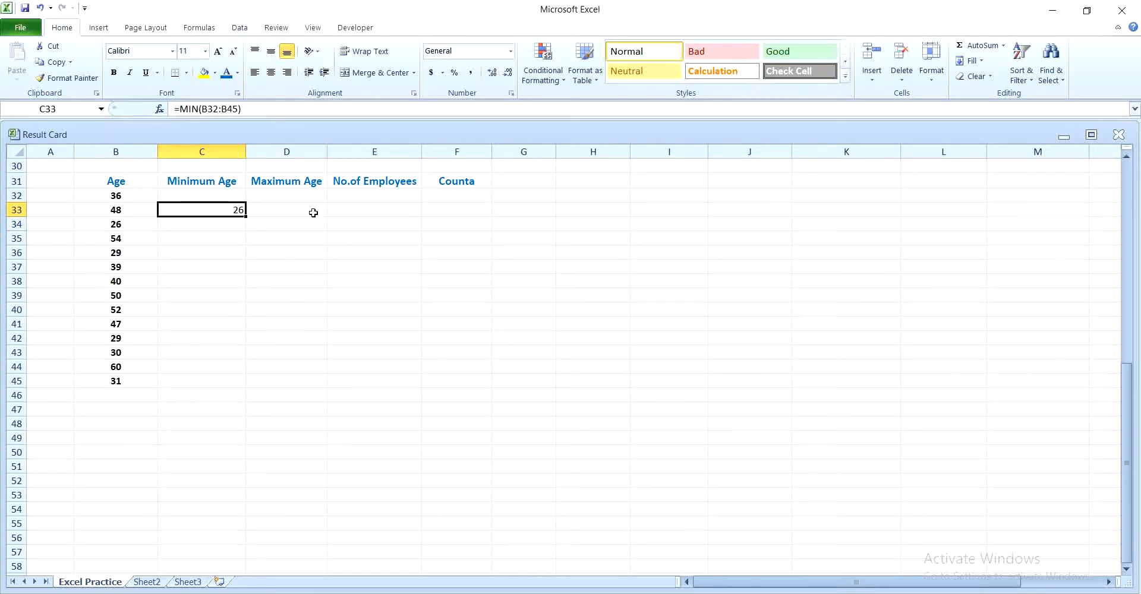
{"action": "left_click", "coordinate": [271, 72]}
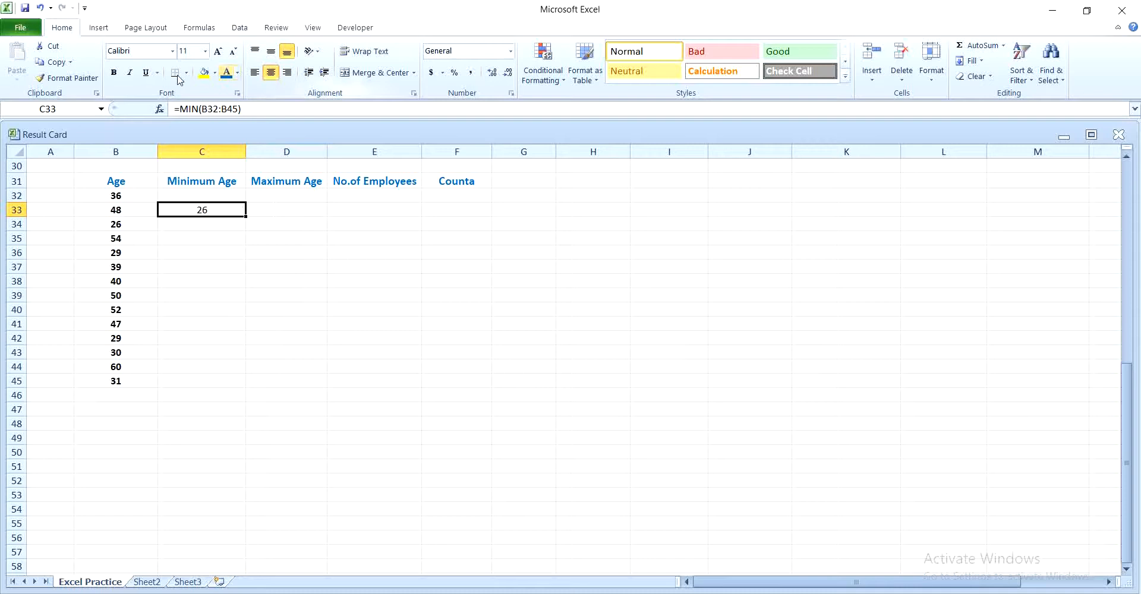
{"action": "left_click", "coordinate": [113, 72]}
Calculate the maximum age in cell D33 with the MAX function over the ages in B32:B45
{"action": "left_click", "coordinate": [292, 209]}
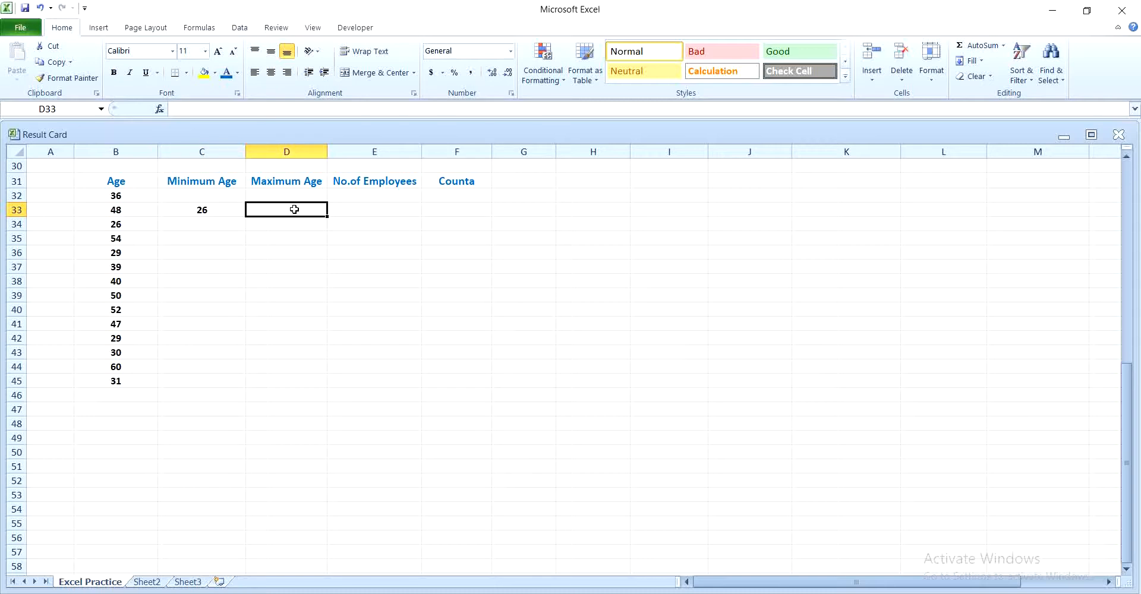
{"action": "type", "text": "="}
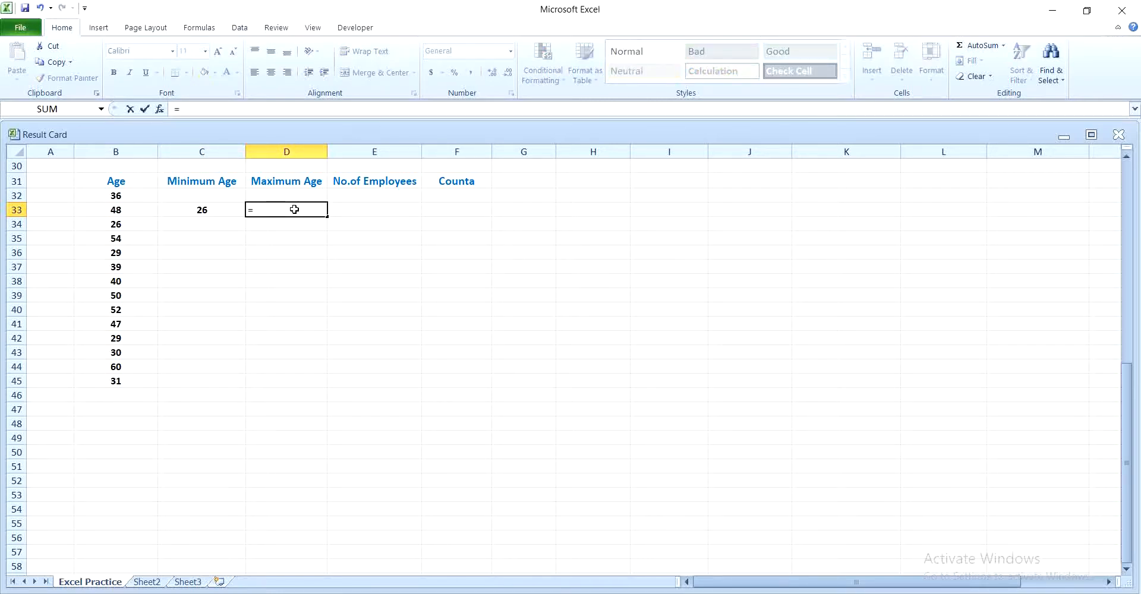
{"action": "type", "text": "max"}
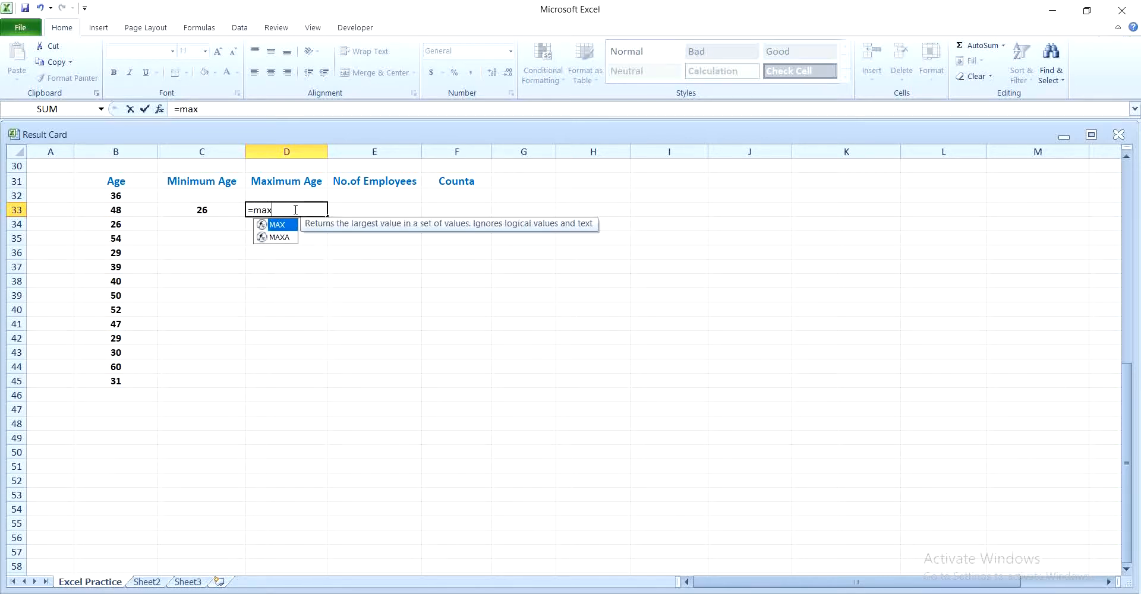
{"action": "type", "text": "("}
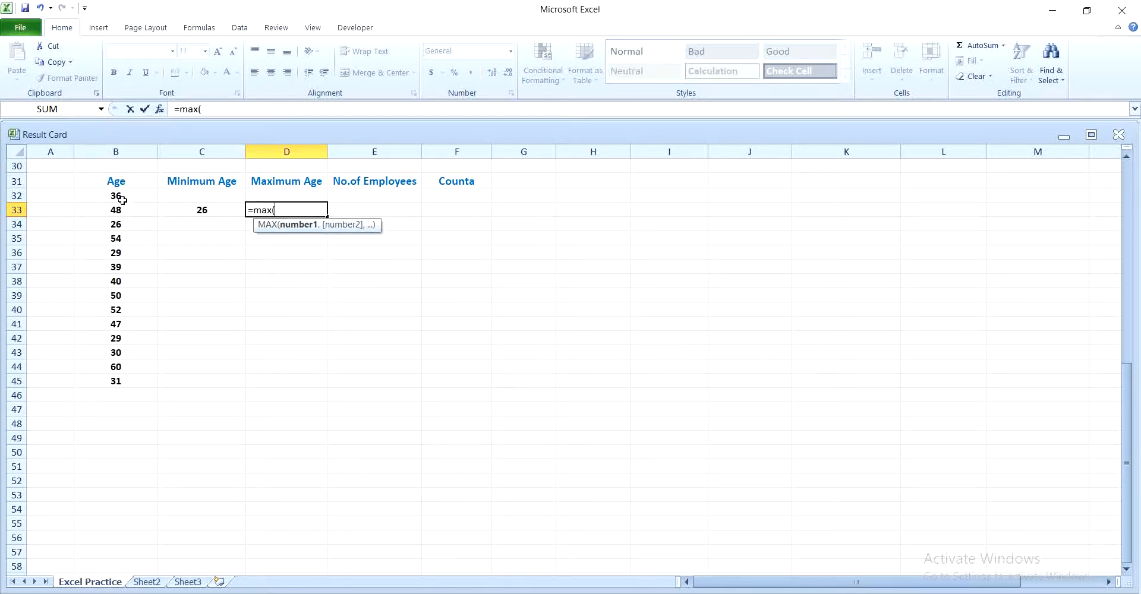
{"action": "left_click_drag", "start_coordinate": [119, 196], "coordinate": [128, 378]}
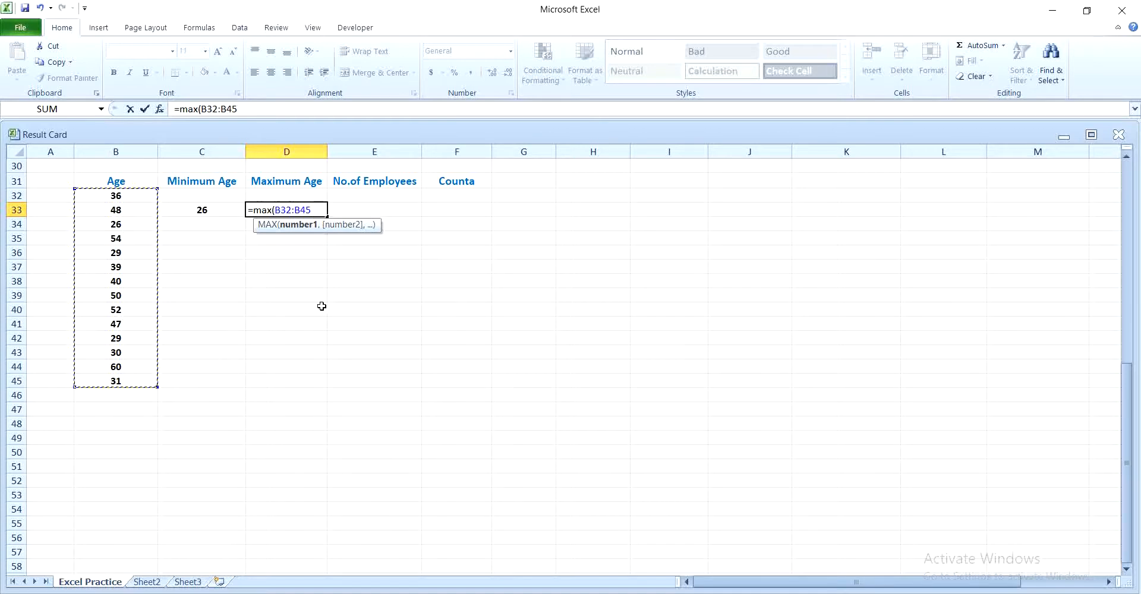
{"action": "type", "text": ")"}
{"action": "key", "text": "Return"}
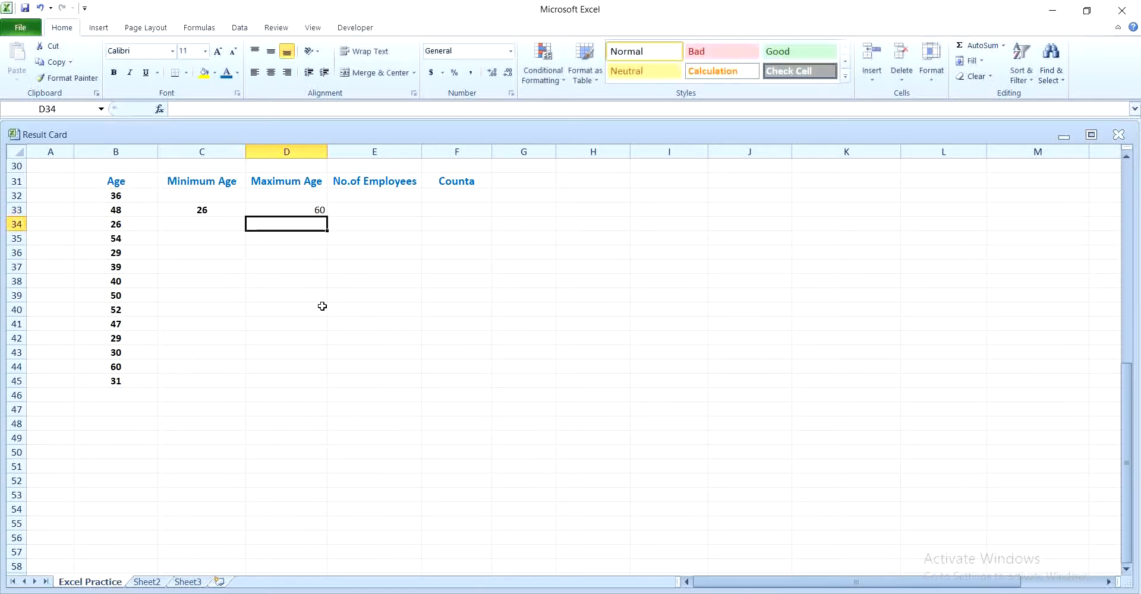
Centre the maximum age result in D33 and make it bold
{"action": "left_click", "coordinate": [305, 211]}
{"action": "left_click", "coordinate": [270, 77]}
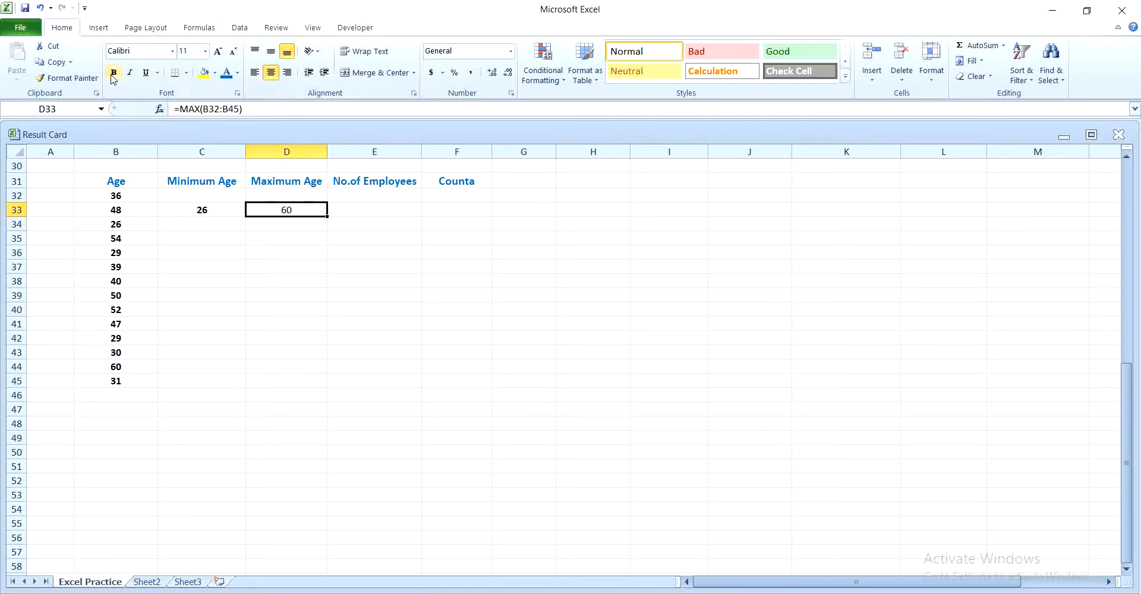
{"action": "left_click", "coordinate": [113, 73]}
Count the employees in cell E33 with the COUNT function over the ages in B32:B45
{"action": "left_click", "coordinate": [365, 212]}
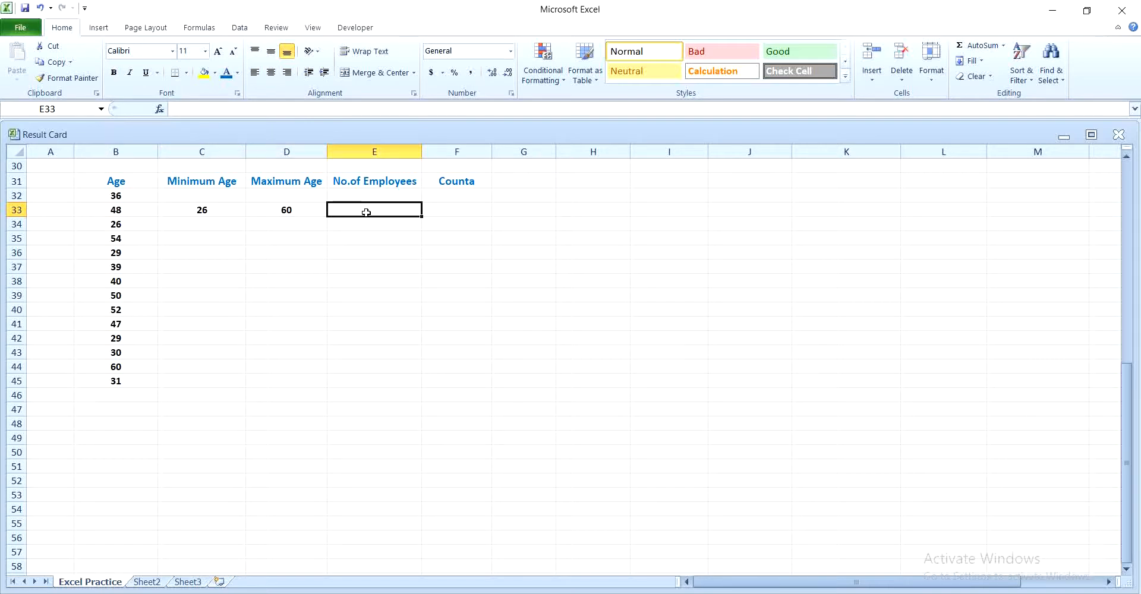
{"action": "type", "text": "="}
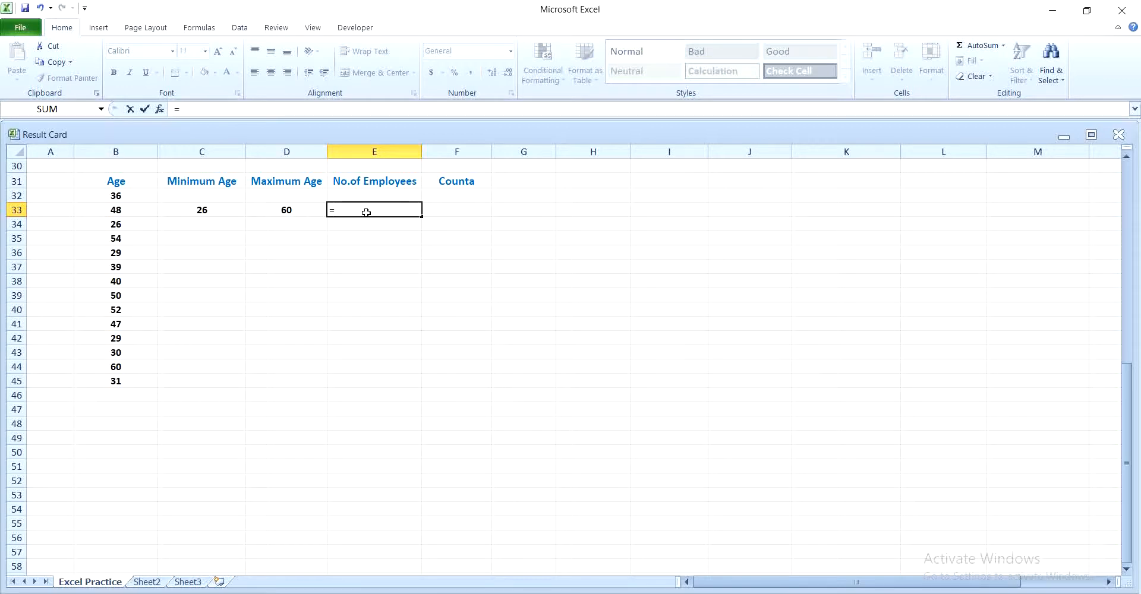
{"action": "type", "text": "count"}
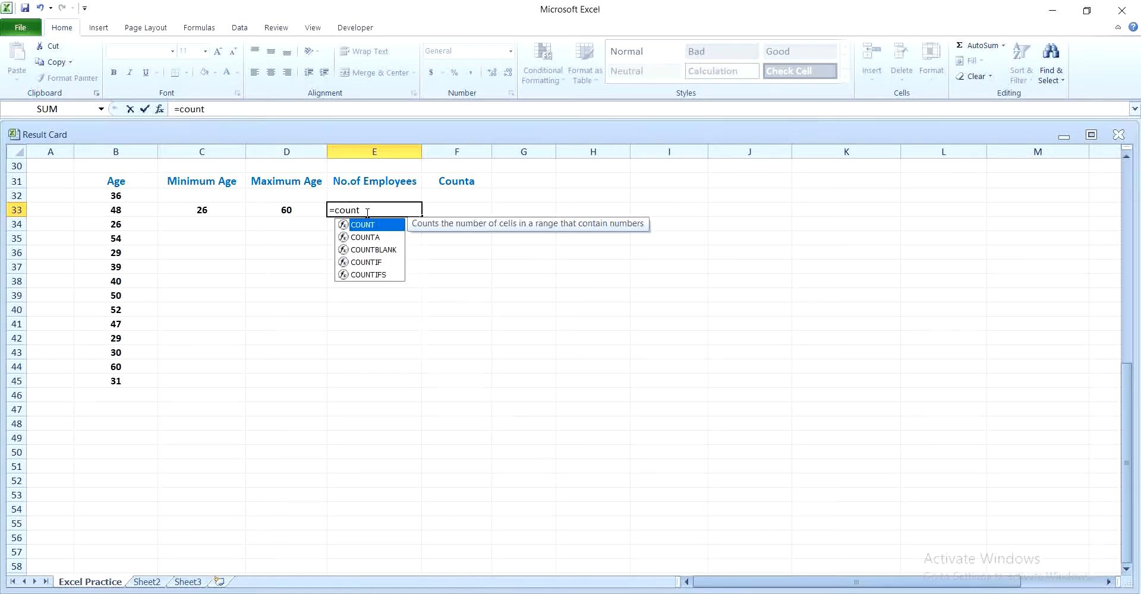
{"action": "type", "text": "("}
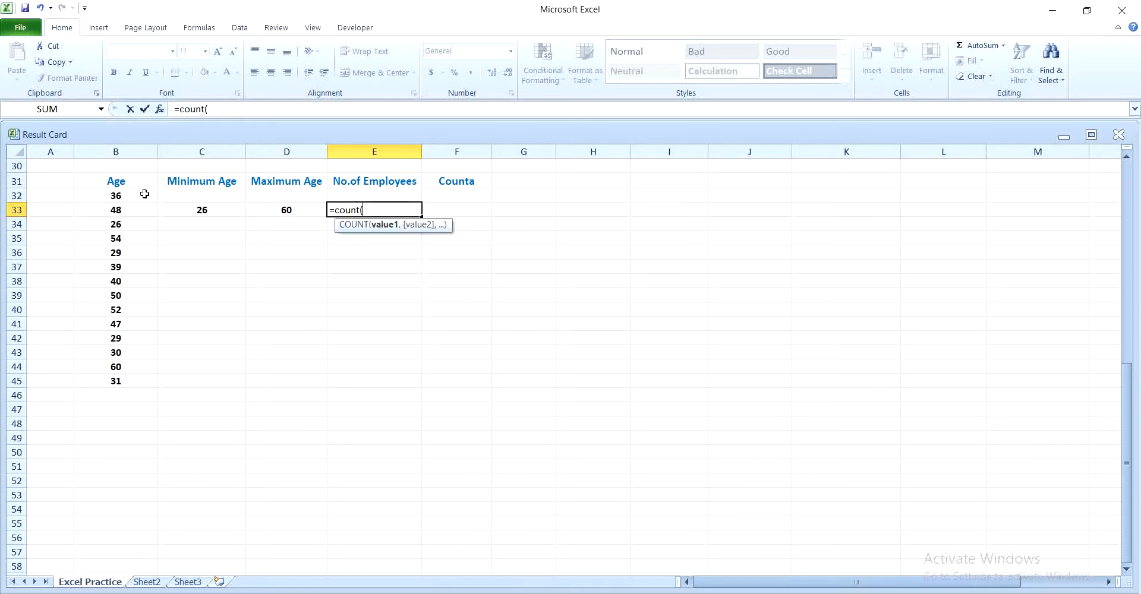
{"action": "left_click_drag", "start_coordinate": [131, 195], "coordinate": [140, 381]}
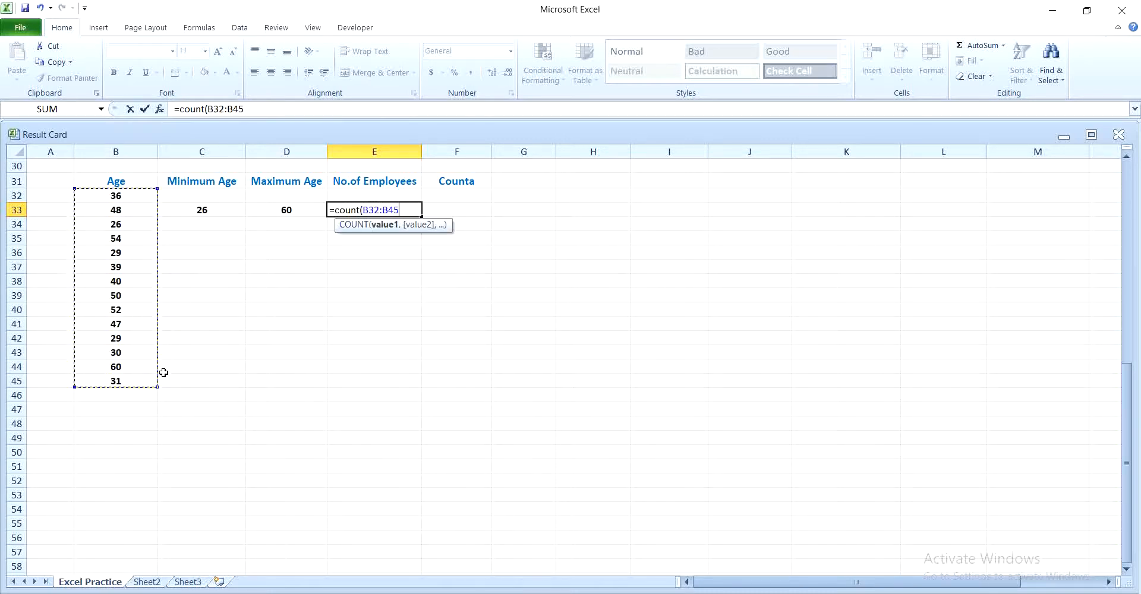
{"action": "key", "text": "Return"}
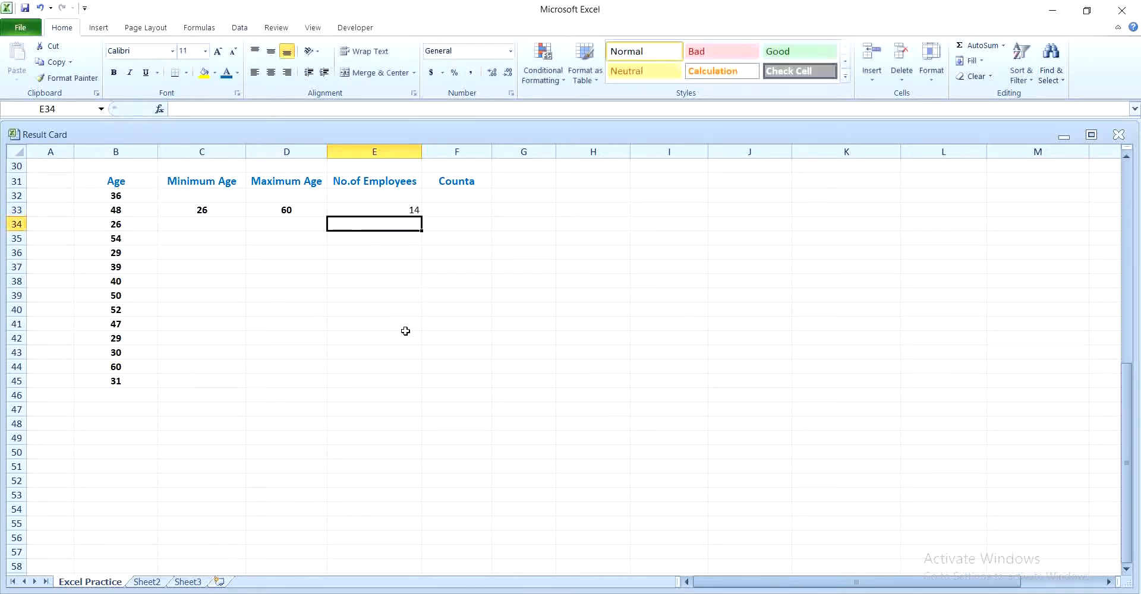
Centre the employee count in E33 and make it bold
{"action": "left_click", "coordinate": [388, 210]}
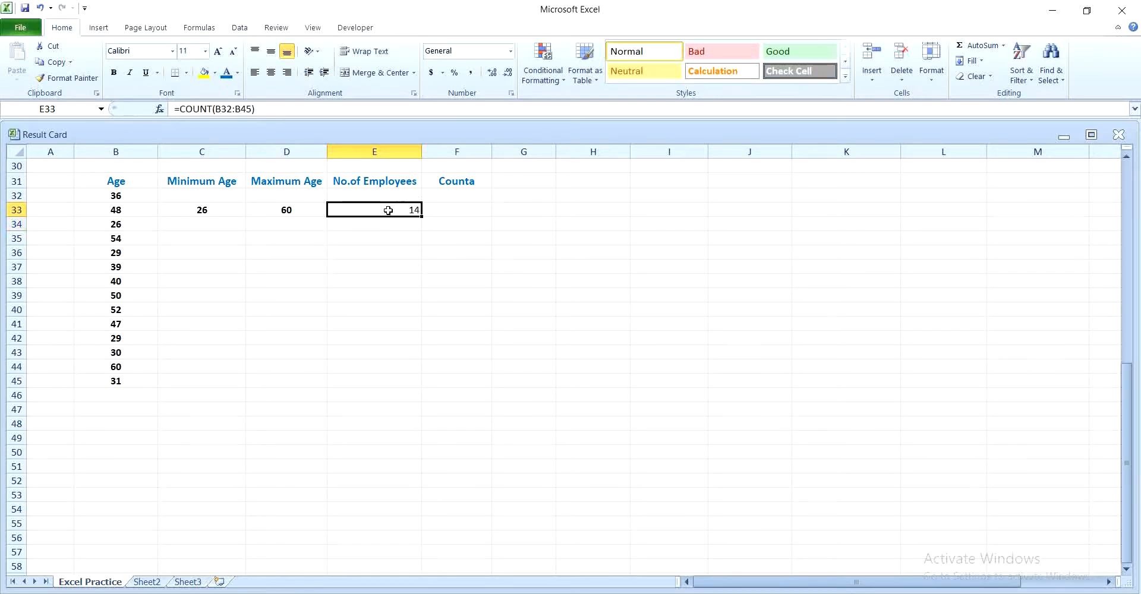
{"action": "left_click", "coordinate": [270, 72]}
{"action": "left_click", "coordinate": [115, 73]}
{"action": "left_click", "coordinate": [325, 293]}
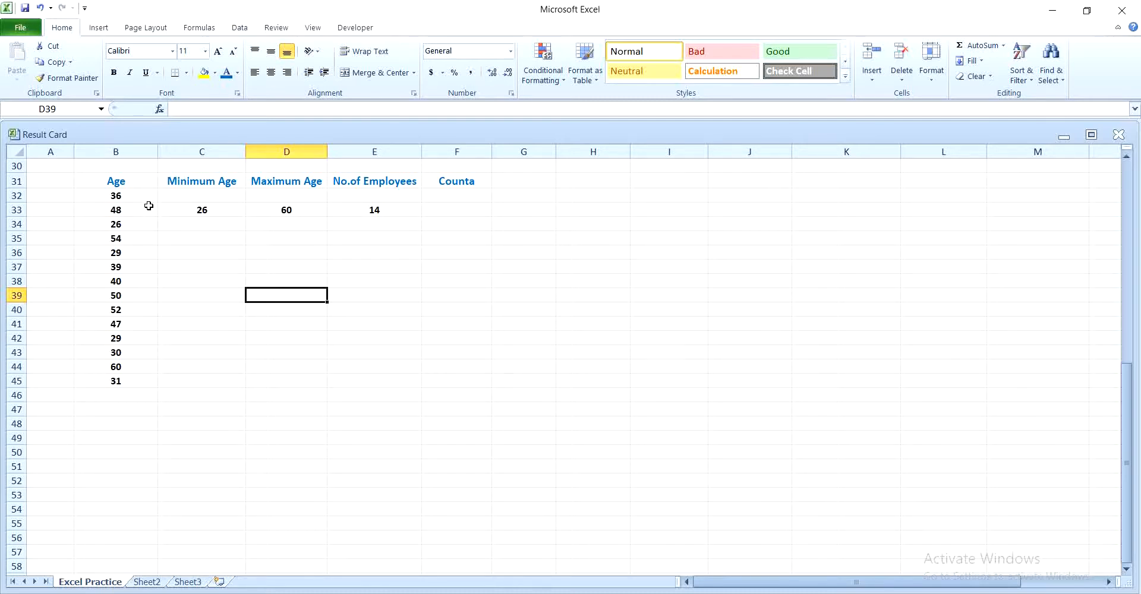
Replace the age in B35 with the letter s to test how COUNT treats text
{"action": "left_click", "coordinate": [143, 238]}
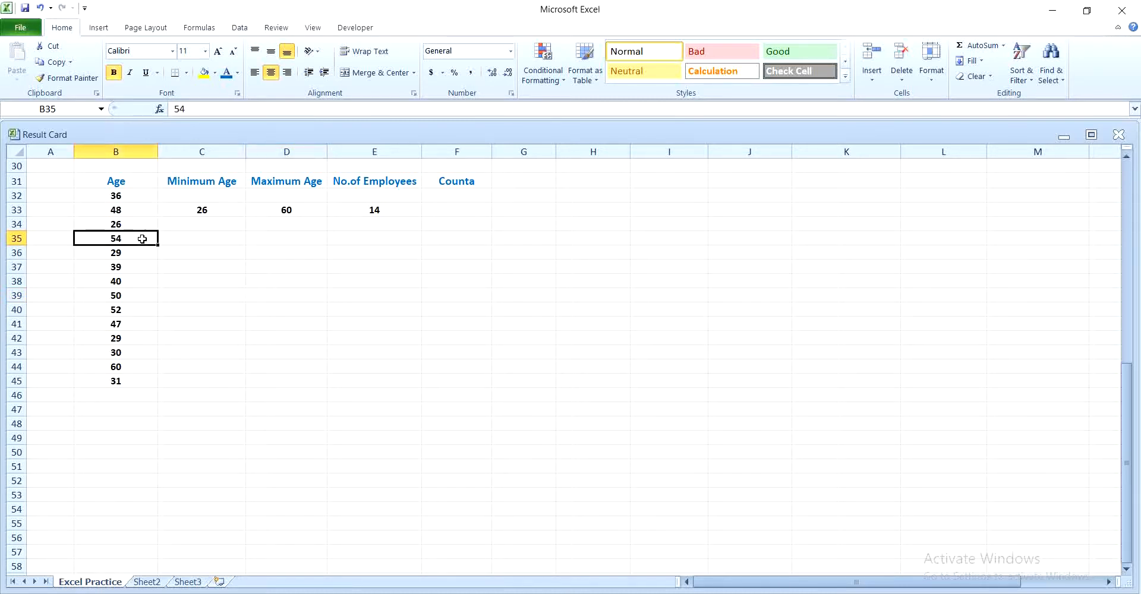
{"action": "type", "text": "s"}
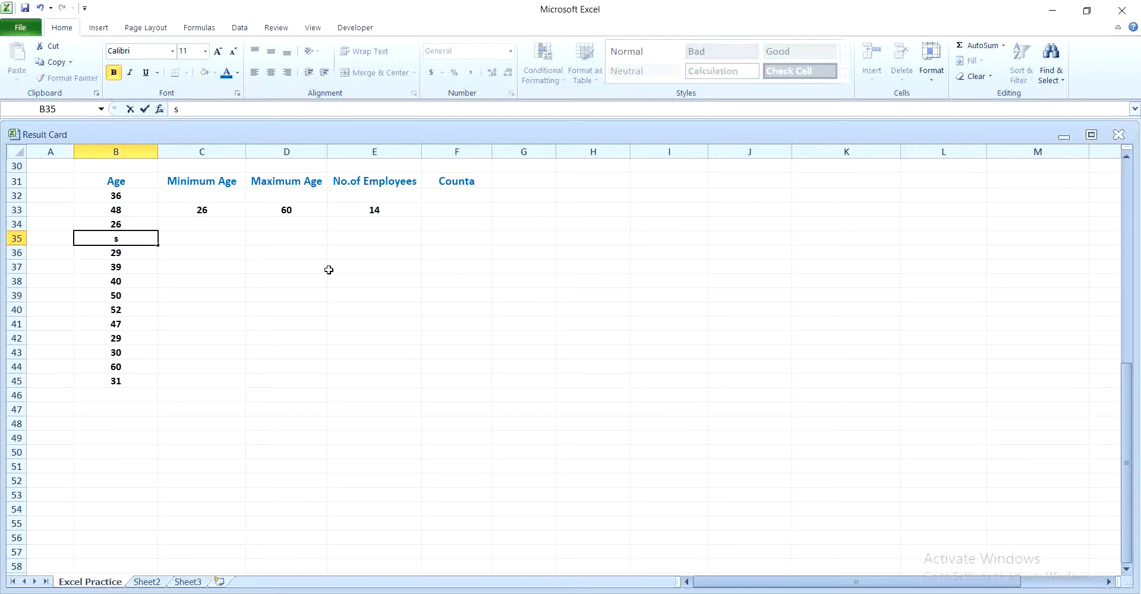
{"action": "left_click", "coordinate": [397, 231]}
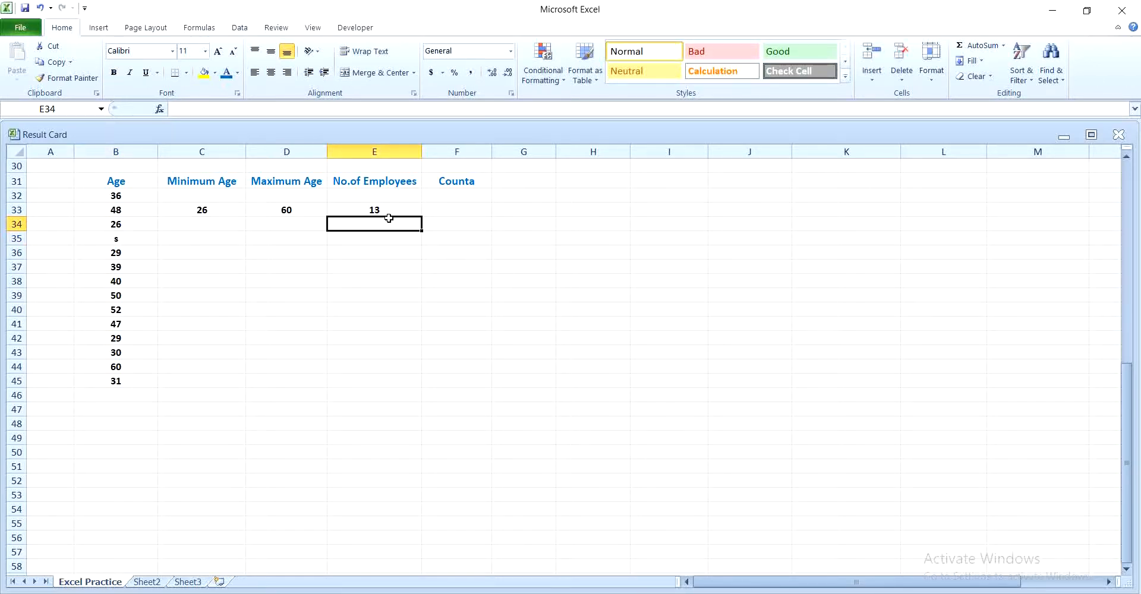
Replace the age in B37 with the letter a as a second text entry
{"action": "double_click", "coordinate": [129, 268]}
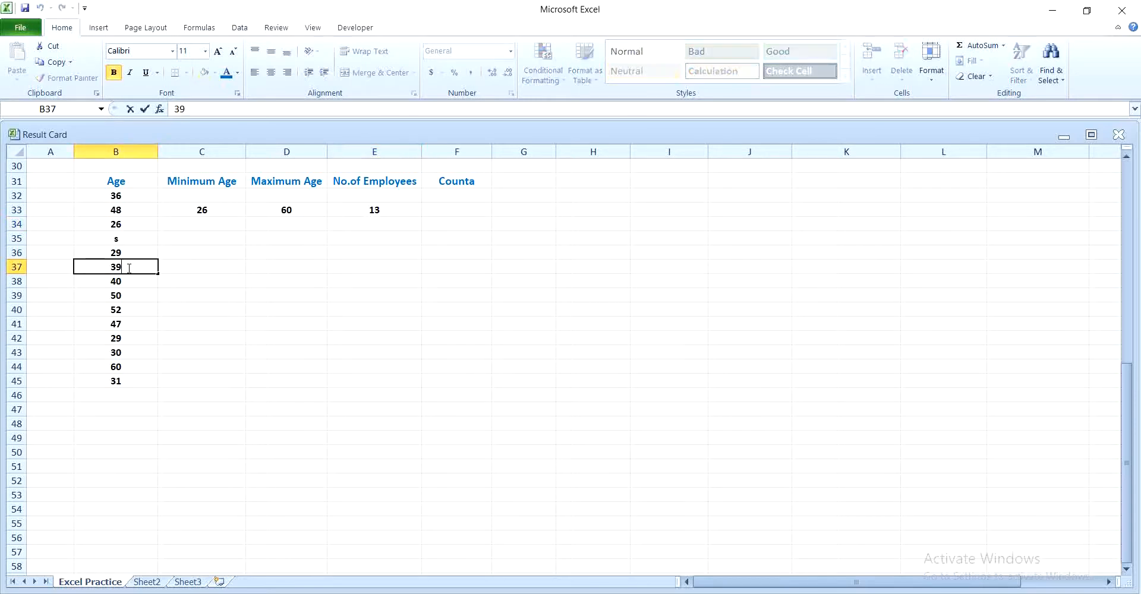
{"action": "type", "text": "a"}
{"action": "key", "text": "BackSpace"}
{"action": "key", "text": "BackSpace"}
{"action": "key", "text": "BackSpace"}
{"action": "type", "text": "a"}
{"action": "left_click", "coordinate": [275, 312]}
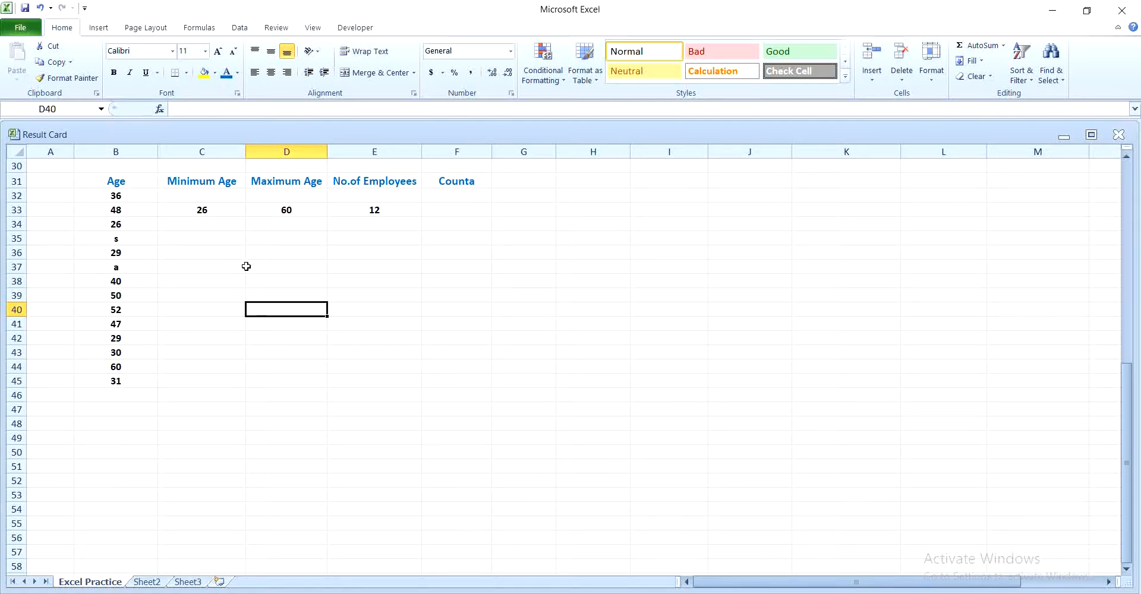
Replace the letters in the Age column with numbers, entering 35 in B35 and 26 in B37
{"action": "left_click", "coordinate": [136, 238]}
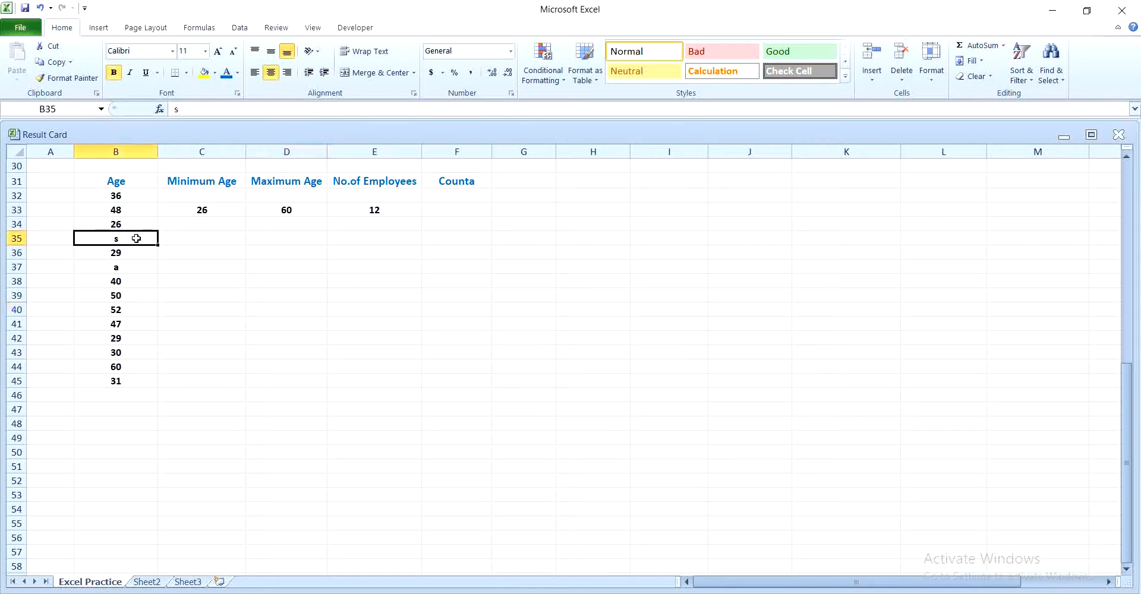
{"action": "type", "text": "35"}
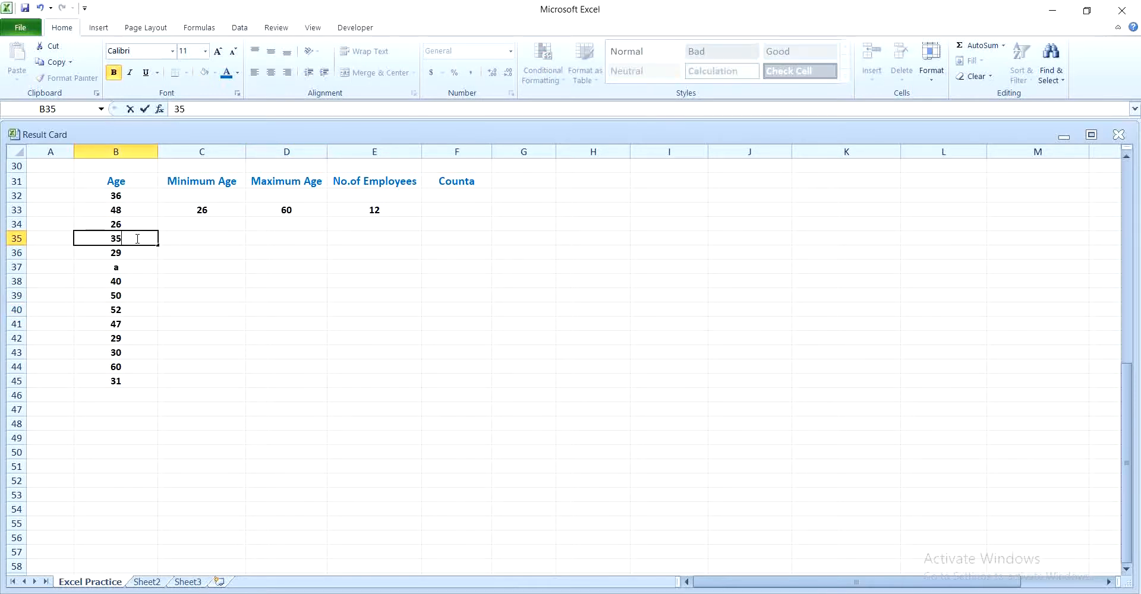
{"action": "left_click", "coordinate": [136, 267]}
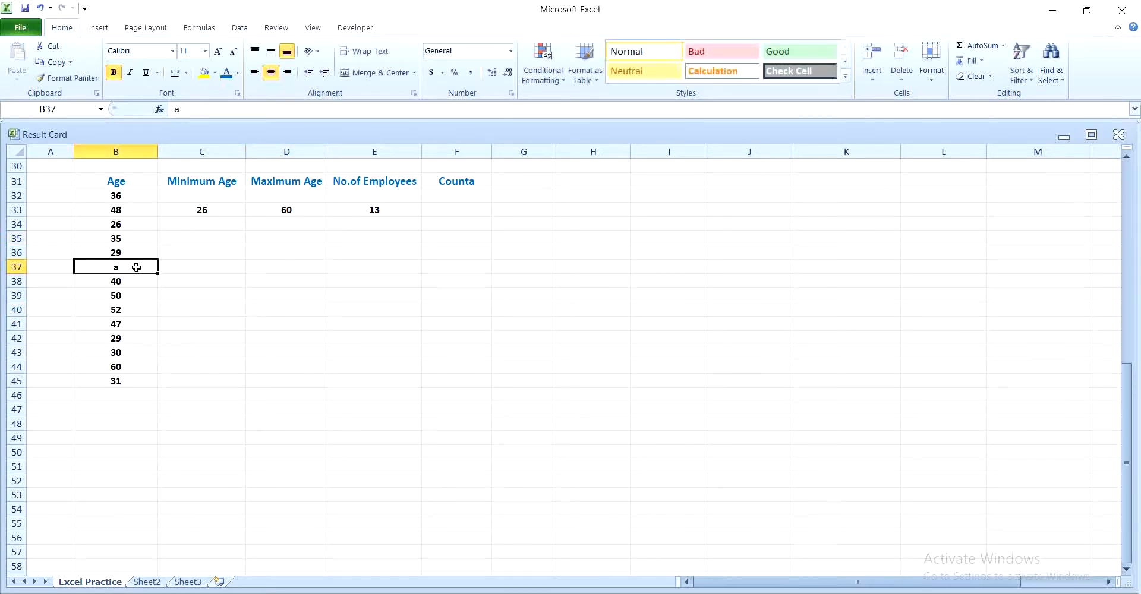
{"action": "type", "text": "26"}
{"action": "left_click", "coordinate": [270, 308]}
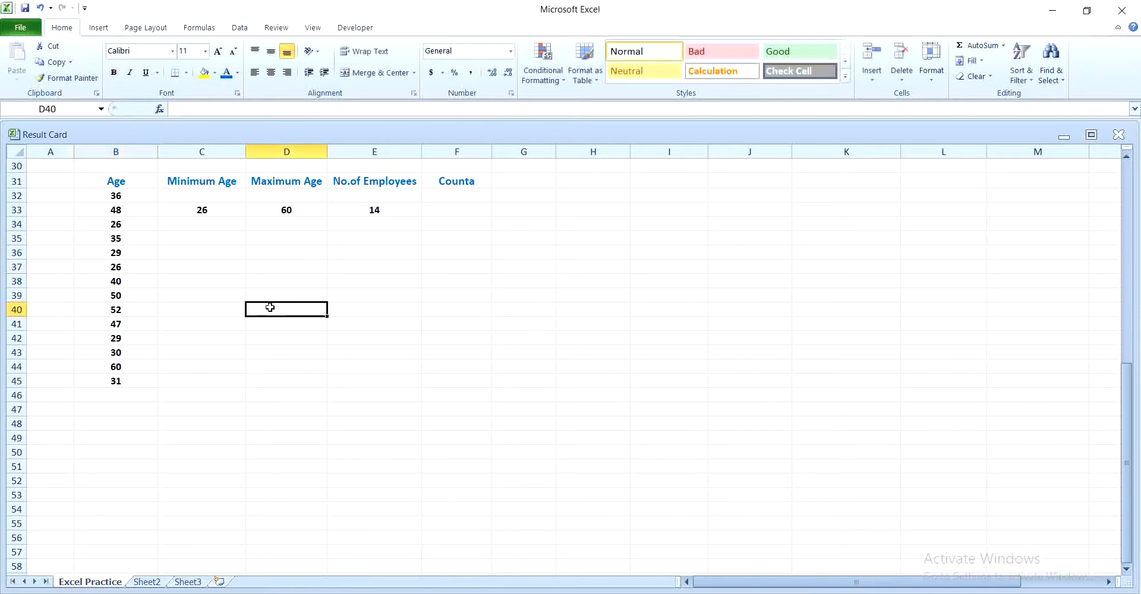
Replace the age in B37 with the letter A
{"action": "left_click", "coordinate": [449, 209]}
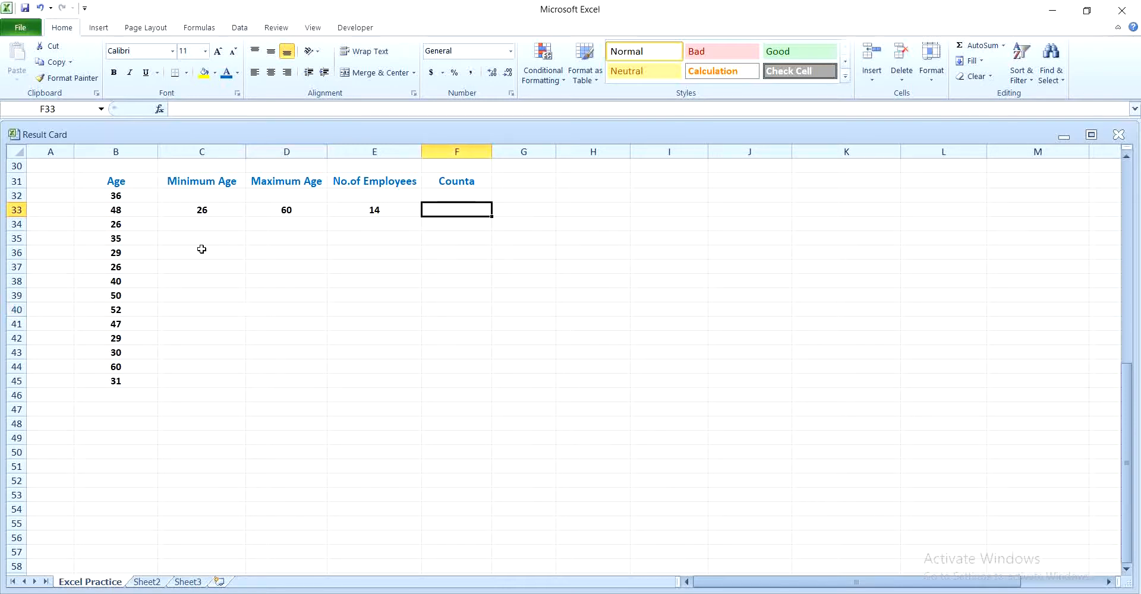
{"action": "left_click", "coordinate": [127, 267]}
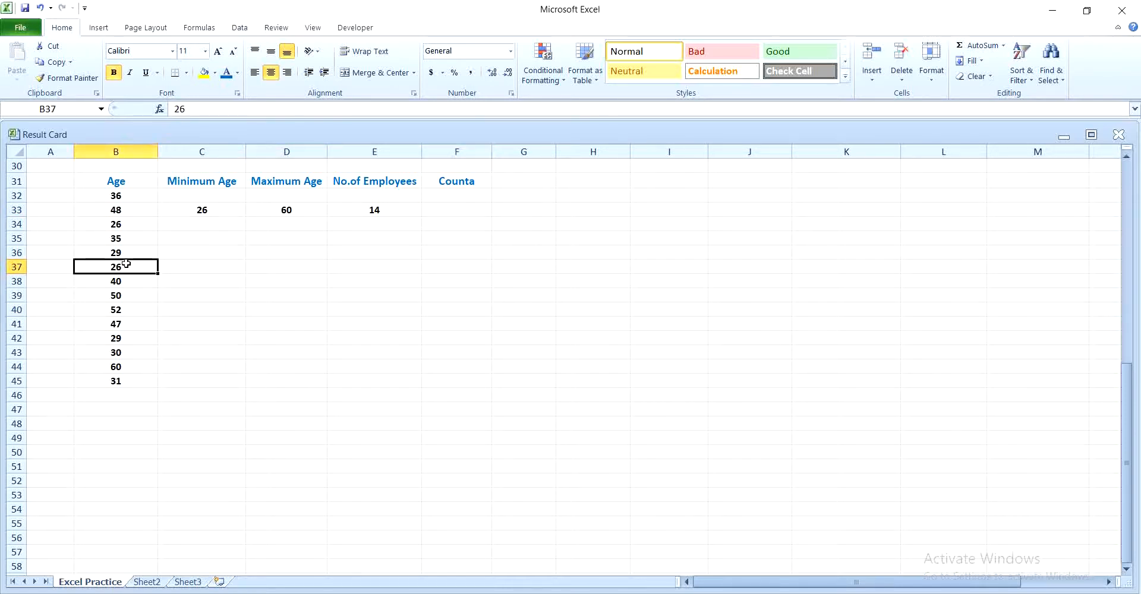
{"action": "type", "text": "A"}
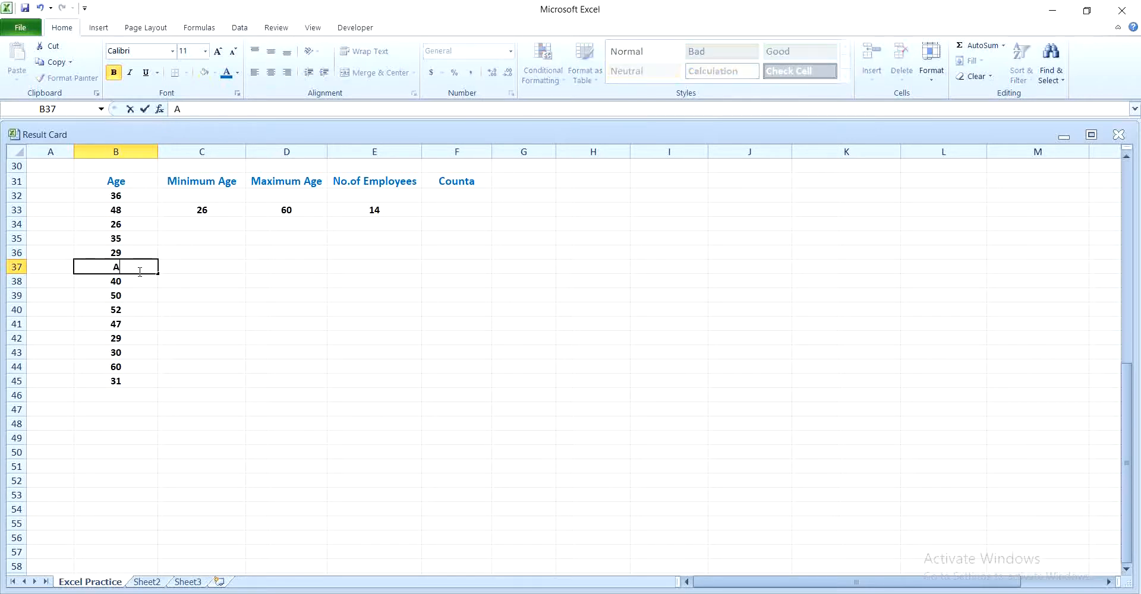
{"action": "left_click", "coordinate": [145, 331]}
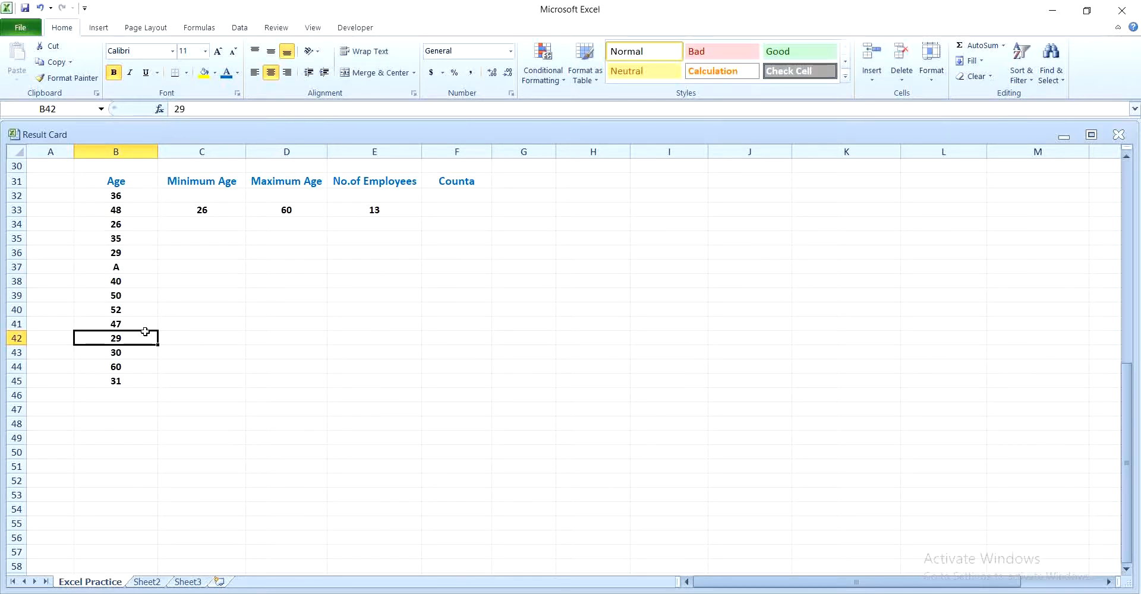
Replace the age in B42 with the letter R as another text entry
{"action": "type", "text": "R"}
{"action": "left_click", "coordinate": [271, 352]}
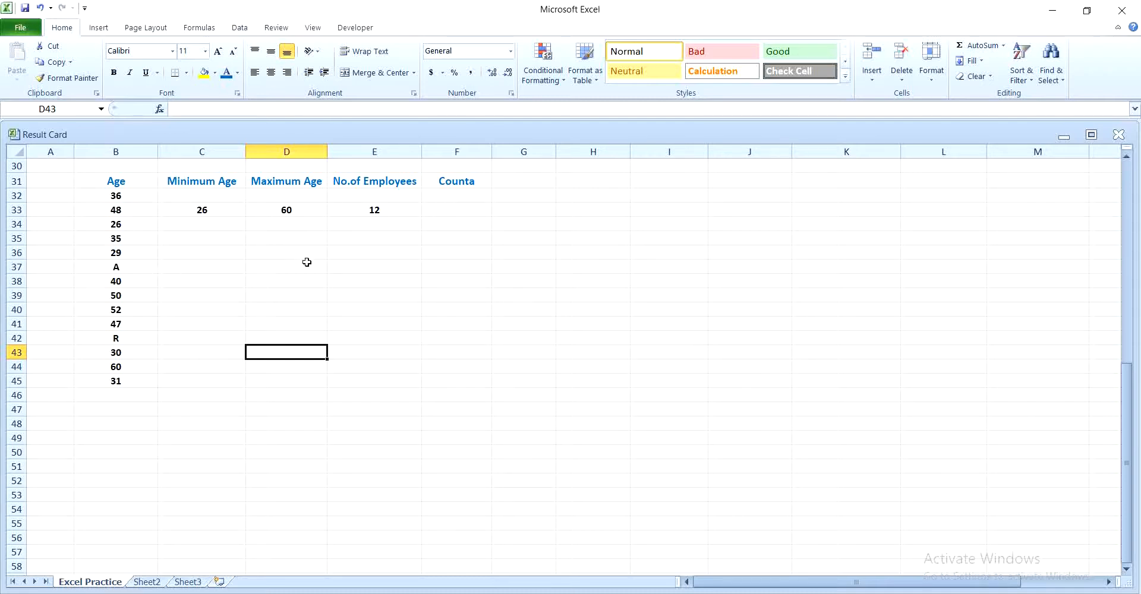
Enter a COUNTA formula over B32:B45 in cell F33, under the Counta heading
{"action": "left_click", "coordinate": [441, 212]}
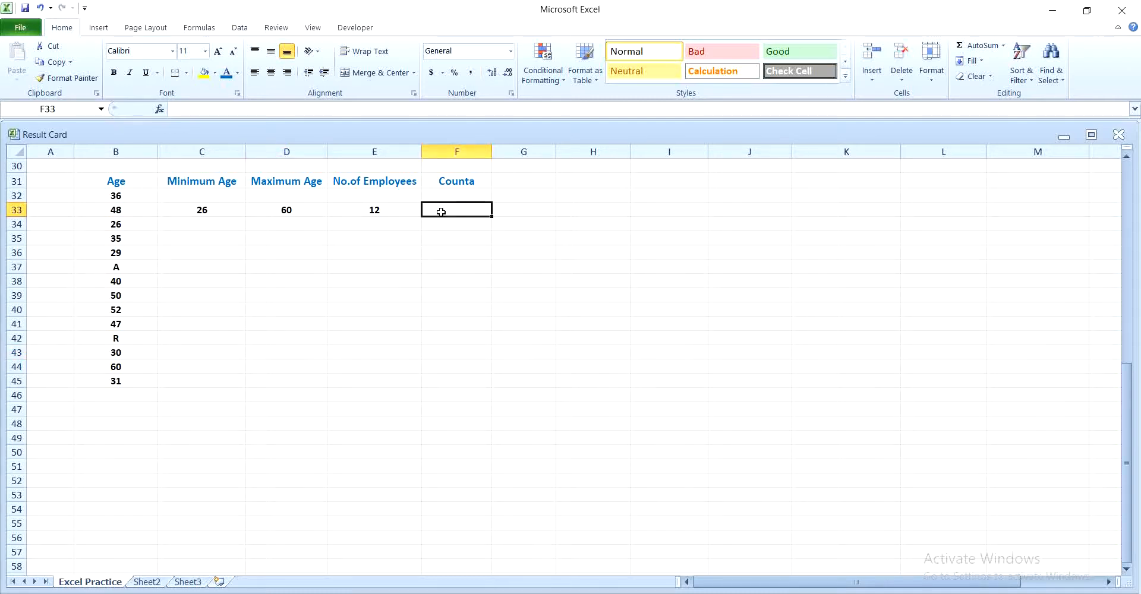
{"action": "type", "text": "=c"}
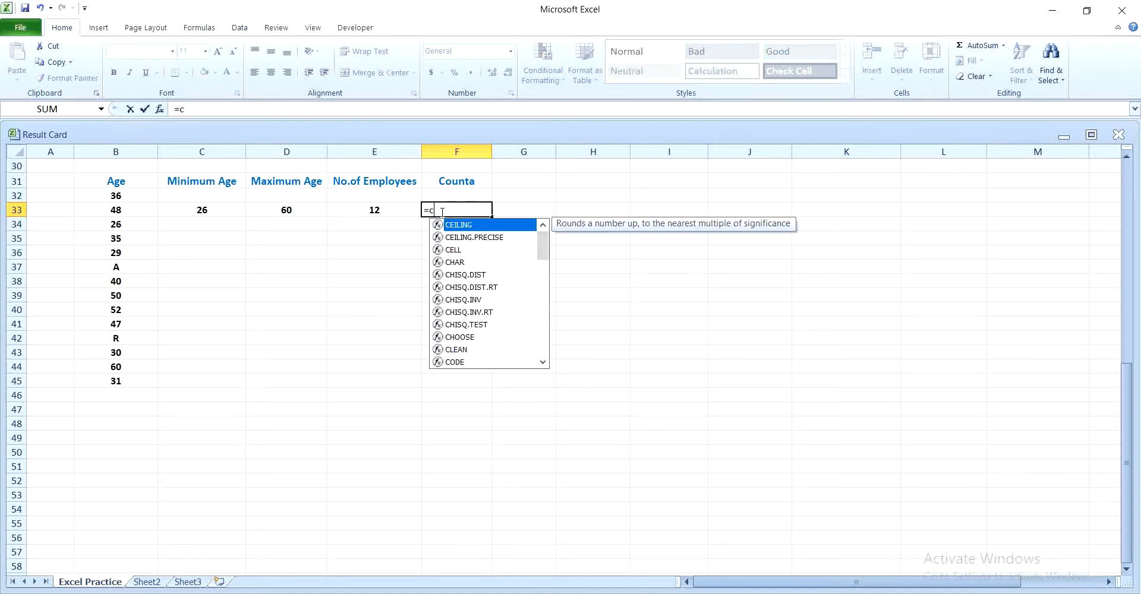
{"action": "type", "text": "ounta"}
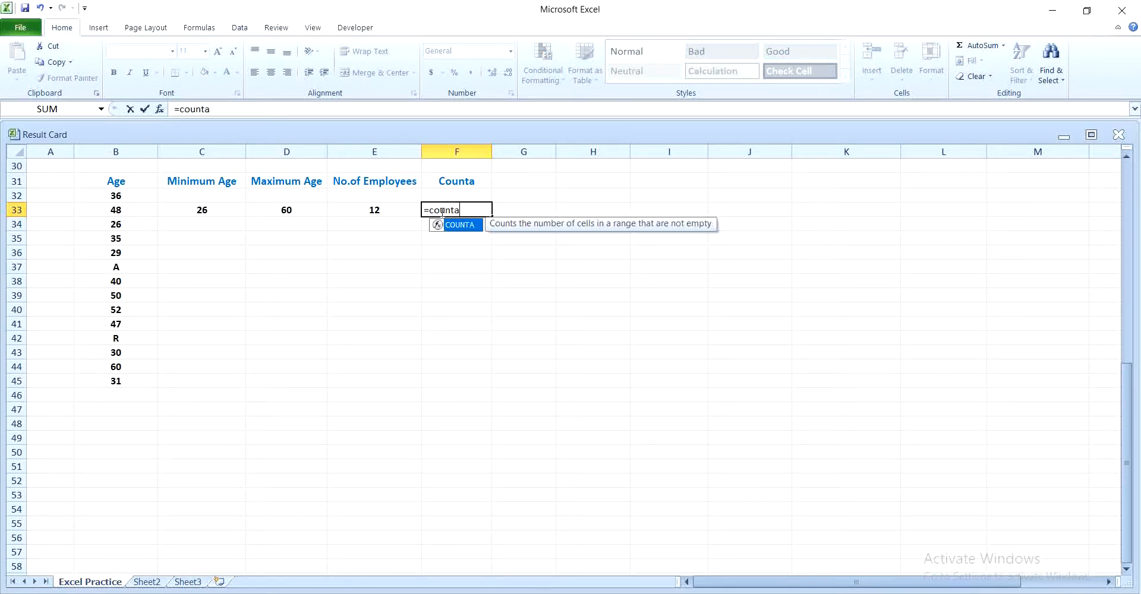
{"action": "type", "text": "("}
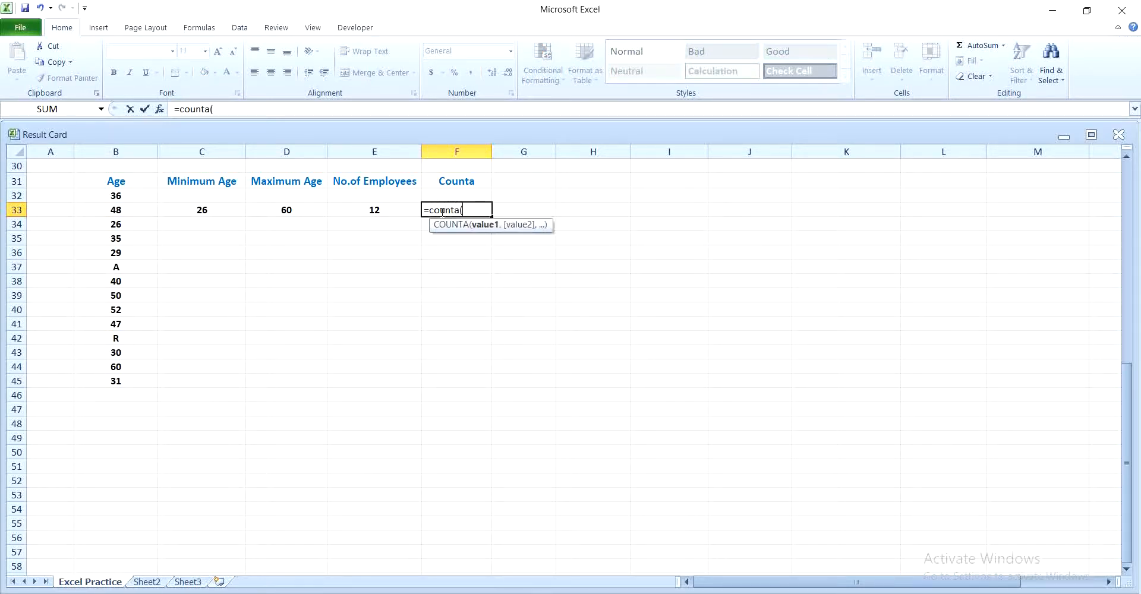
{"action": "left_click_drag", "start_coordinate": [107, 198], "coordinate": [134, 379]}
{"action": "key", "text": "Return"}
{"action": "scroll", "coordinate": [134, 379], "scroll_direction": "up", "scroll_amount": 1}
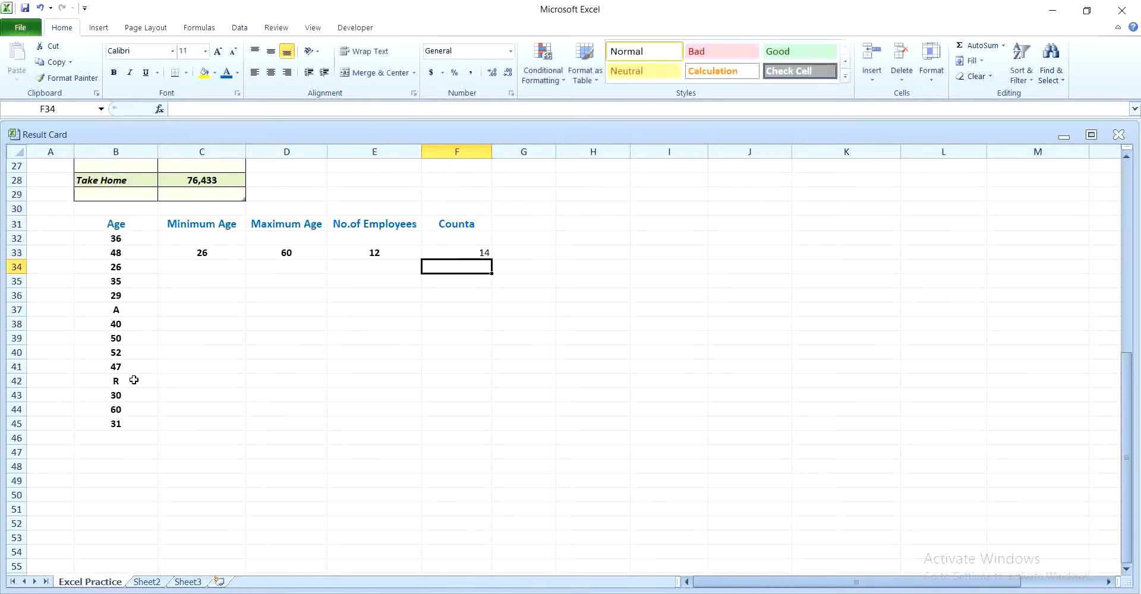
{"action": "scroll", "coordinate": [242, 435], "scroll_direction": "down", "scroll_amount": 1}
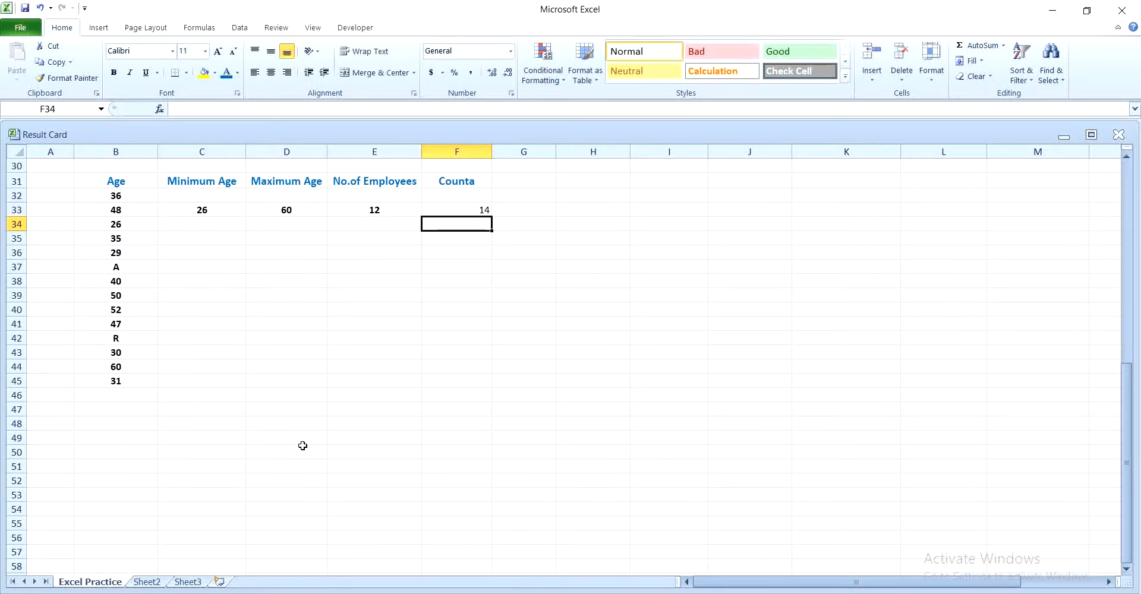
Center the COUNTA result in F33 and make it bold
{"action": "left_click", "coordinate": [453, 206]}
{"action": "left_click", "coordinate": [270, 72]}
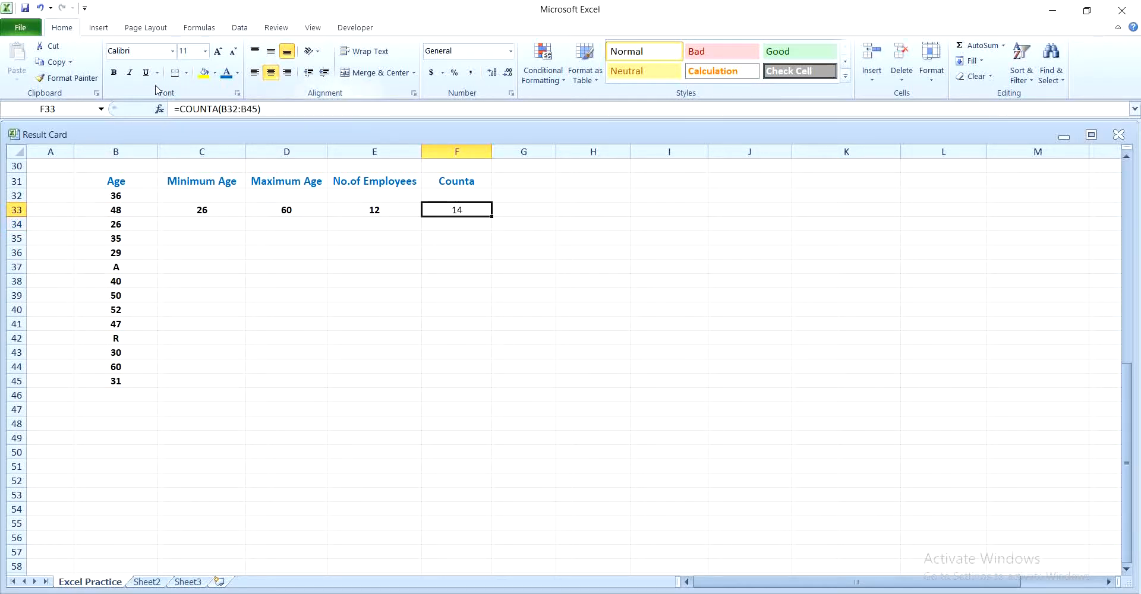
{"action": "left_click", "coordinate": [113, 77]}
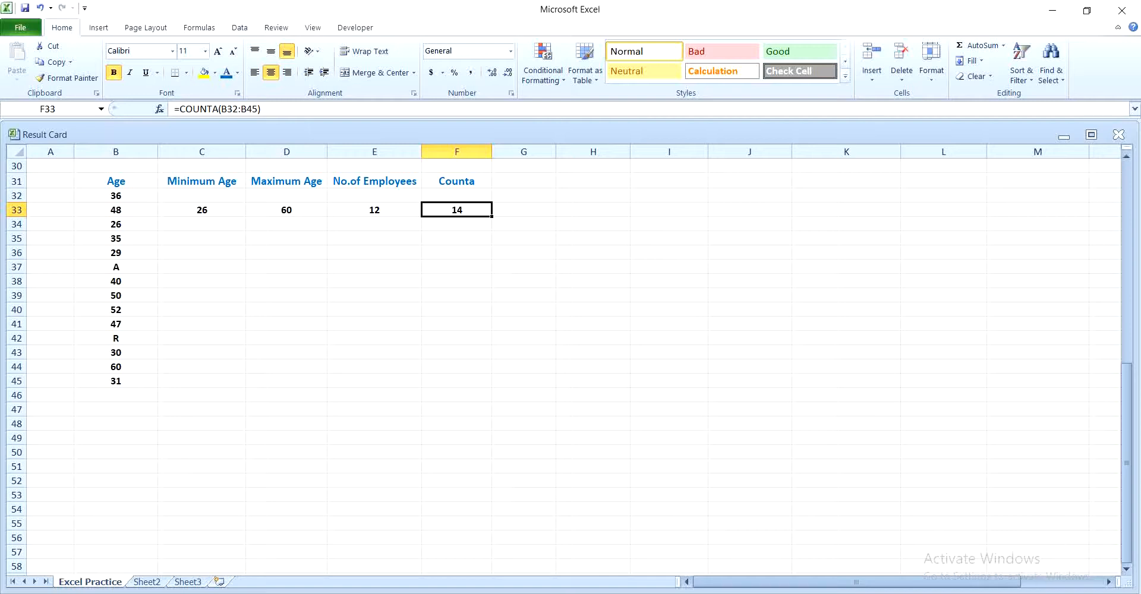
{"action": "left_click", "coordinate": [1025, 593]}
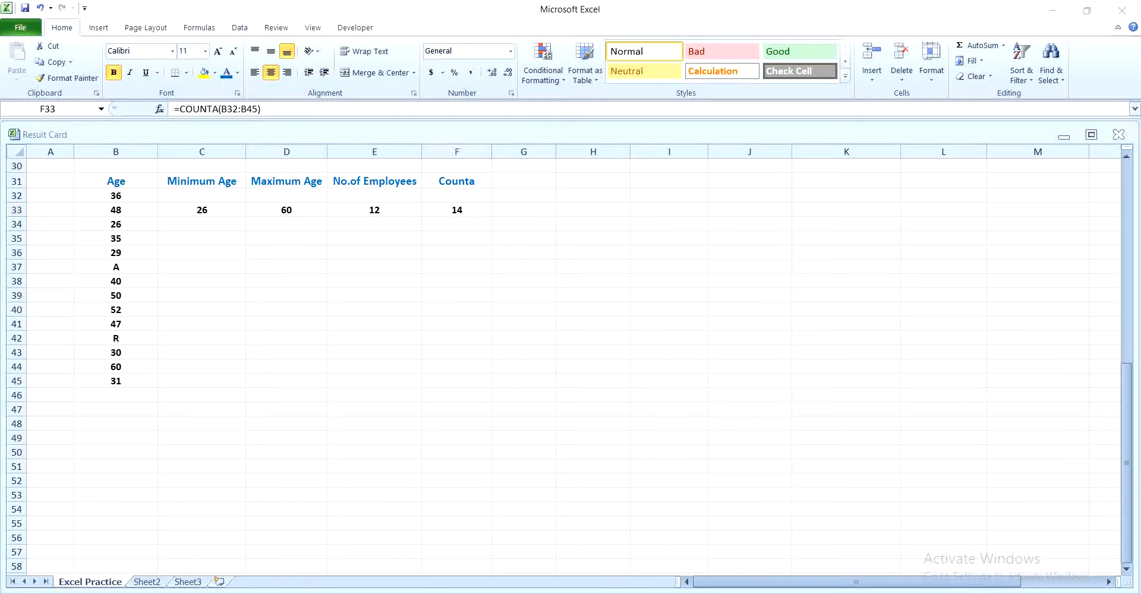
{"action": "left_click", "coordinate": [1026, 570]}
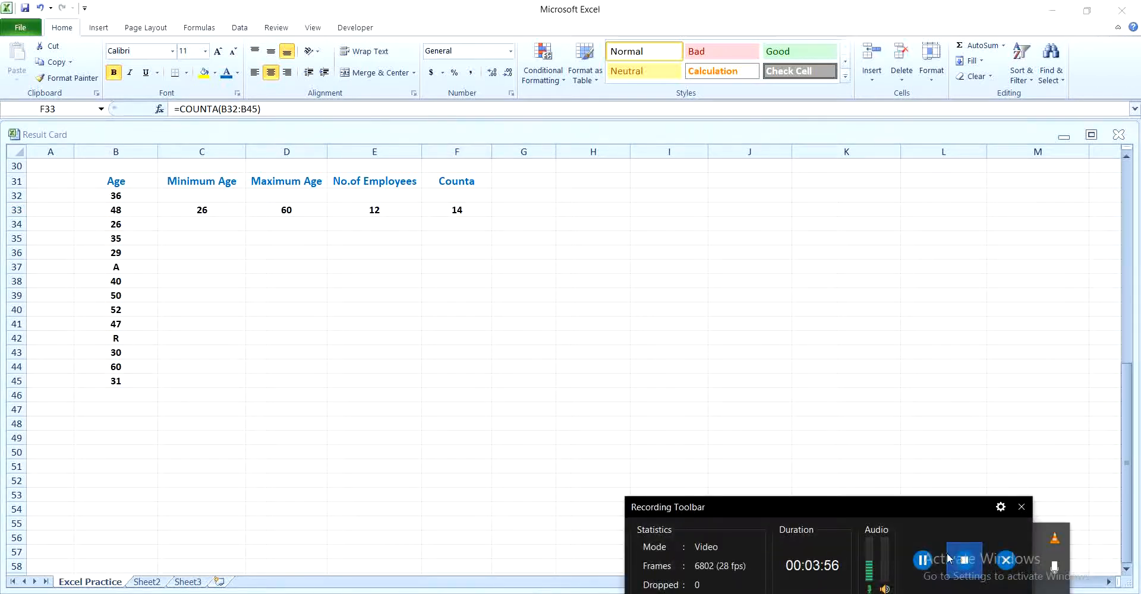